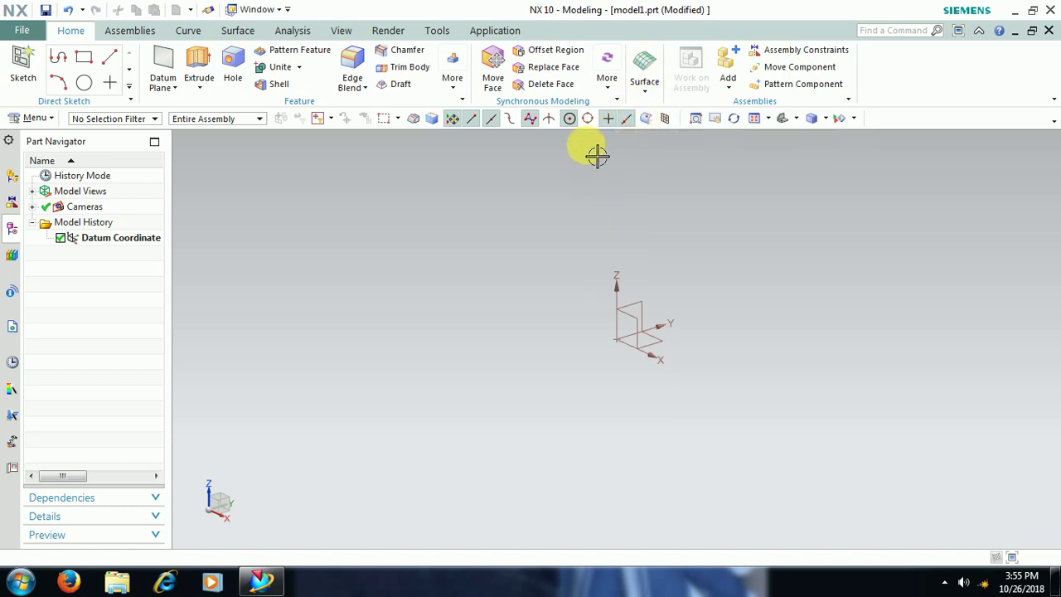
Step: Launch Variational Sweep from the Surface gallery's More list
click(650, 94)
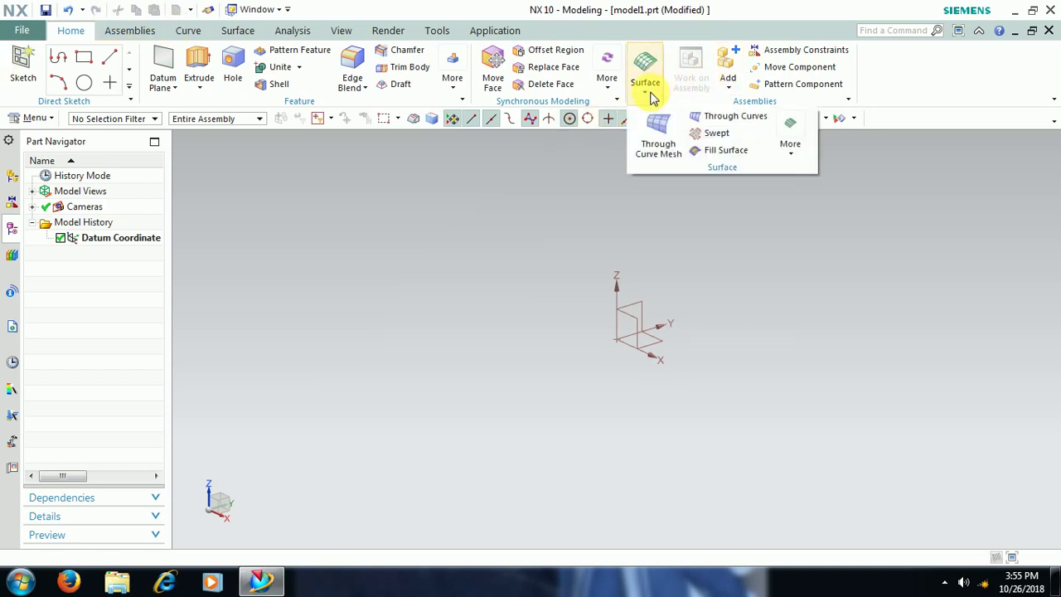
click(791, 148)
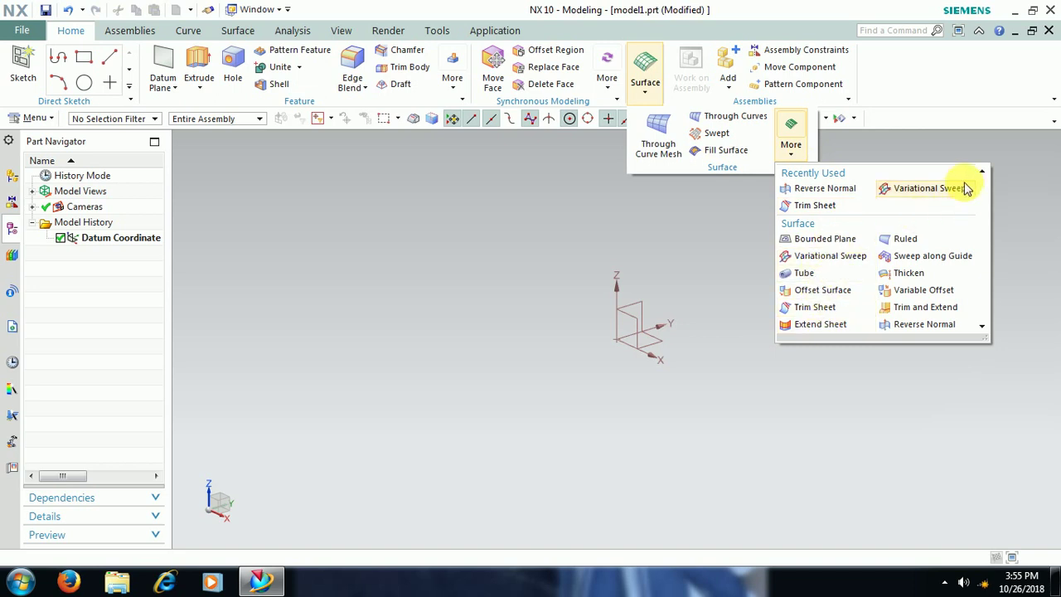
click(915, 199)
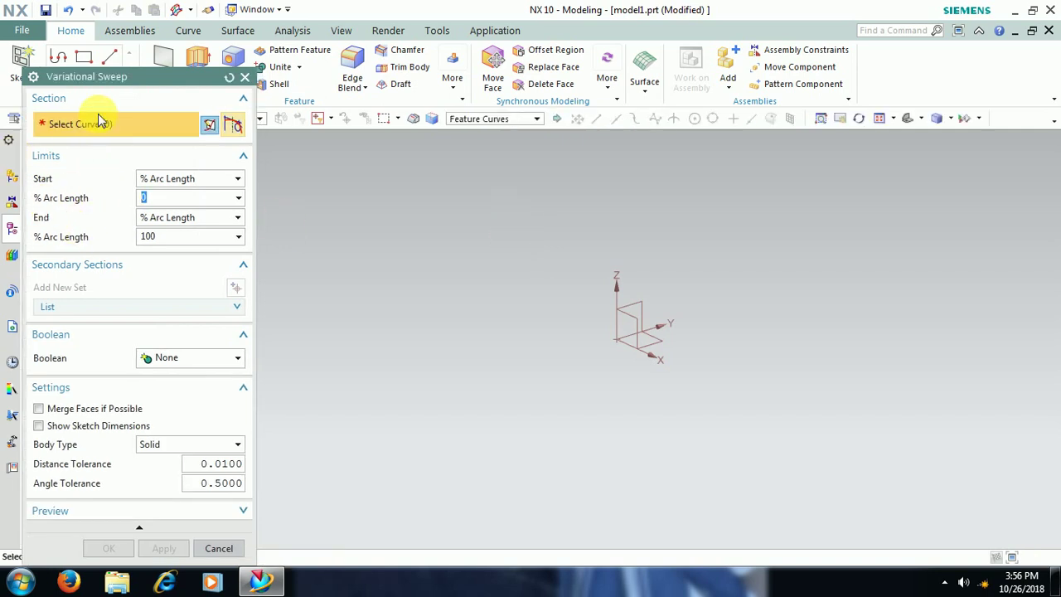
Step: Cancel the Variational Sweep and start a new sketch on the datum XY plane
click(249, 79)
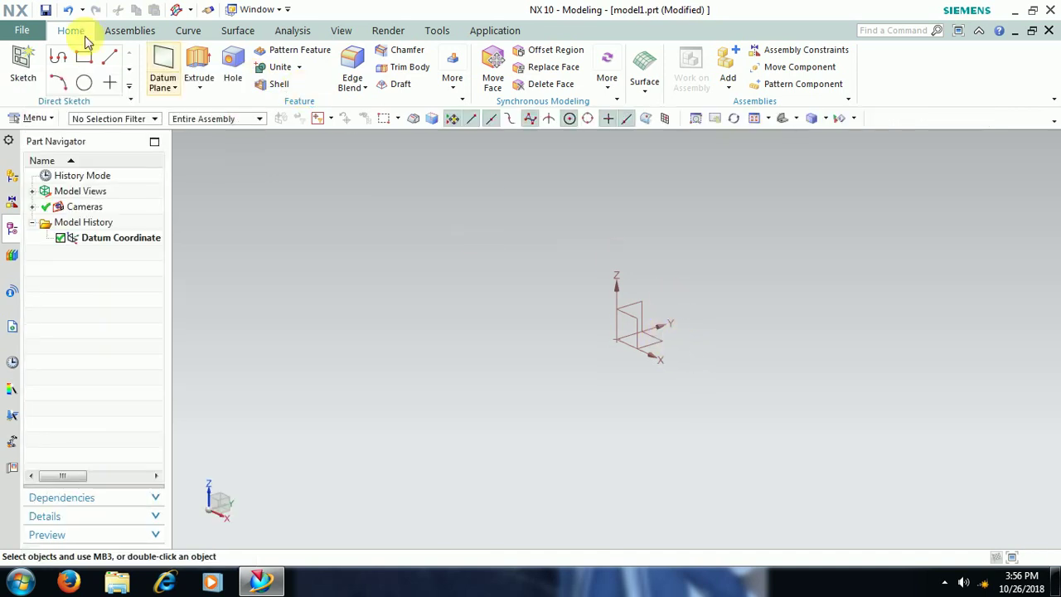
click(23, 65)
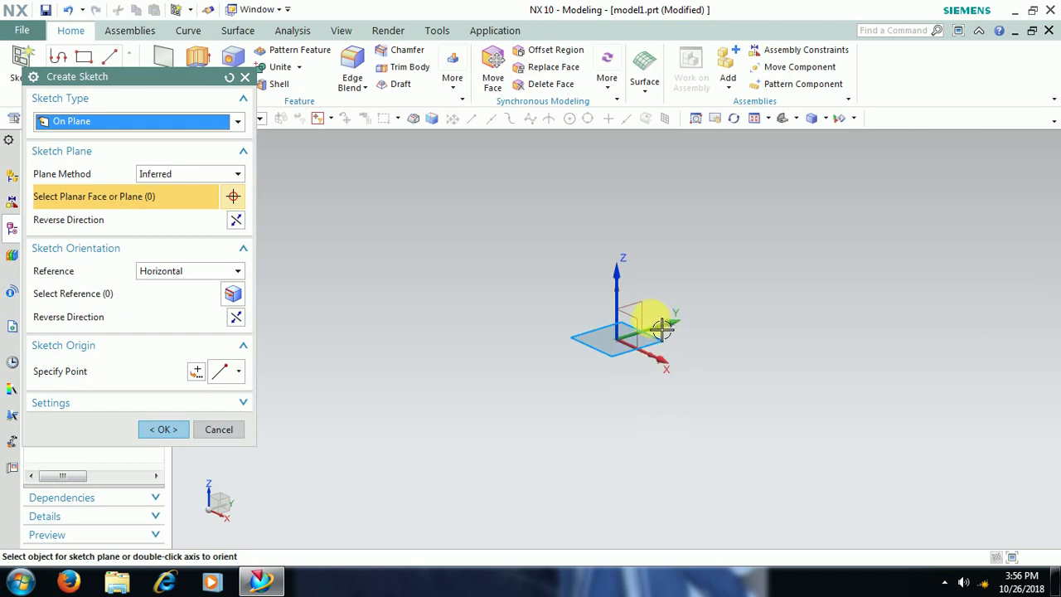
click(611, 315)
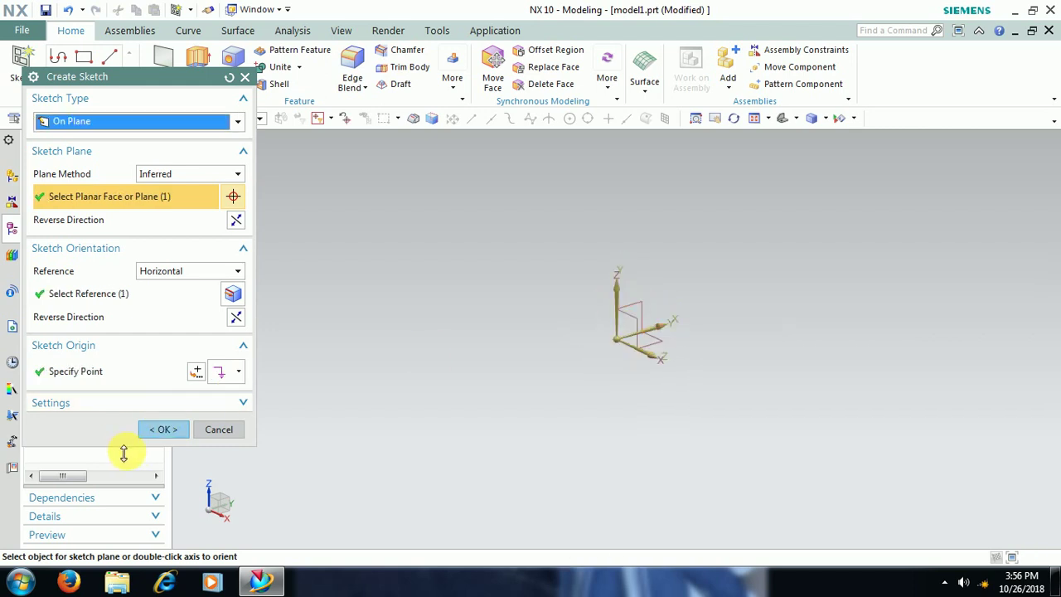
click(162, 431)
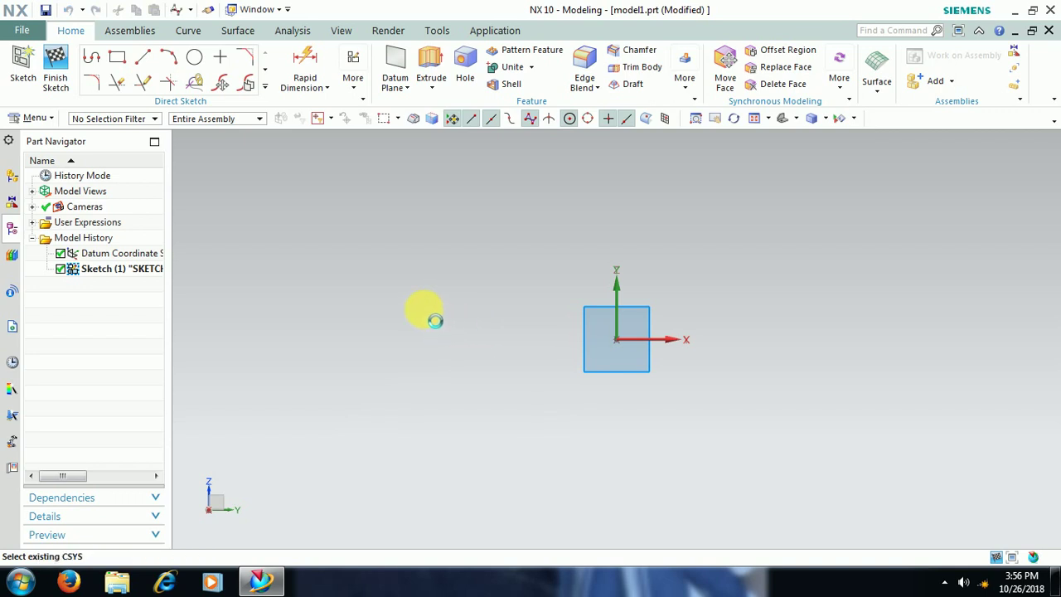
Step: Try a By Poles studio spline with three poles, then discard it
click(443, 291)
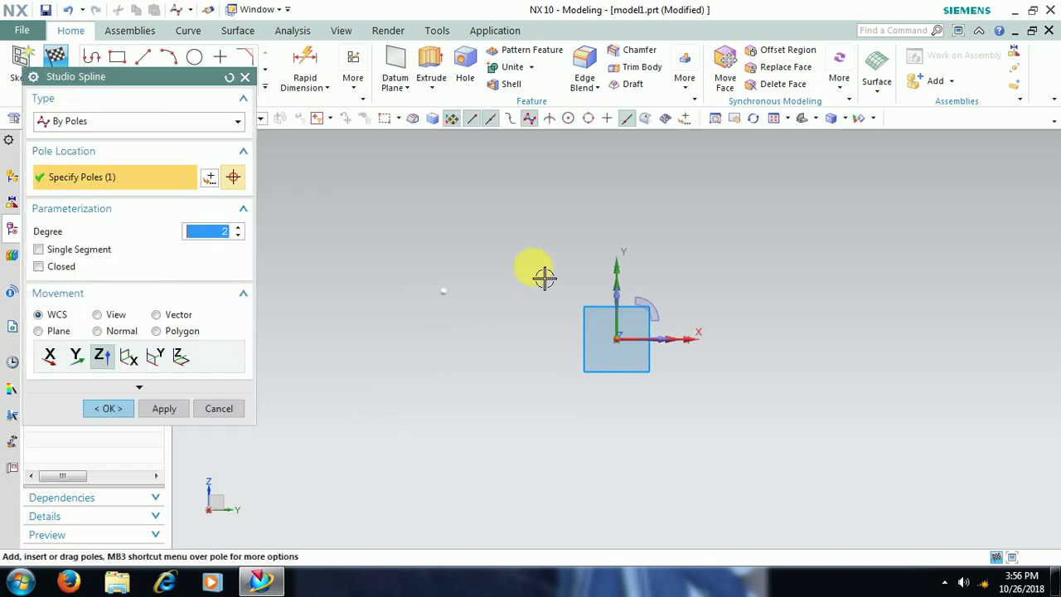
click(716, 285)
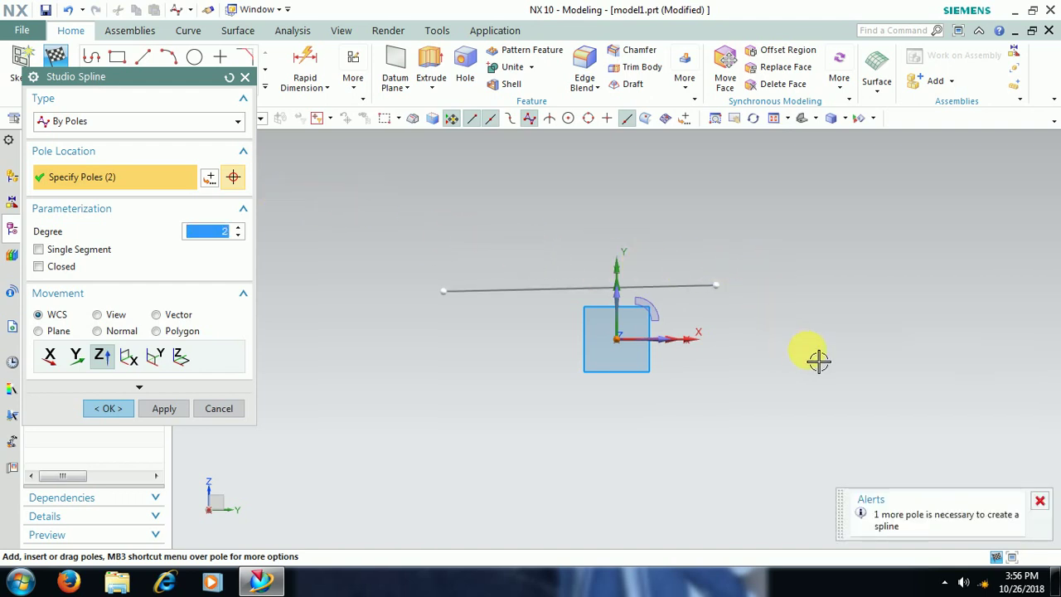
click(935, 368)
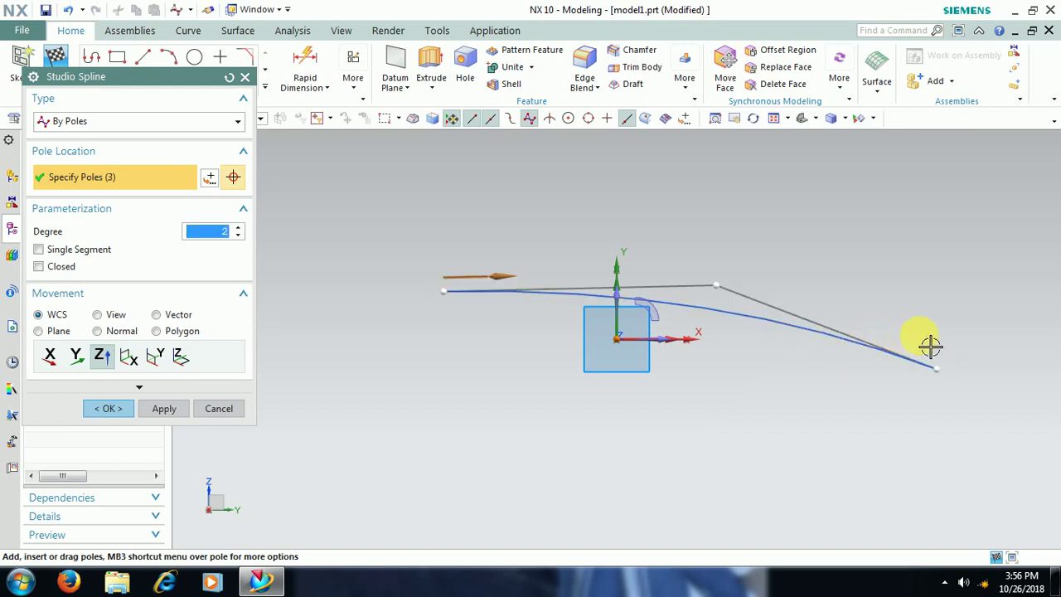
click(185, 121)
click(161, 138)
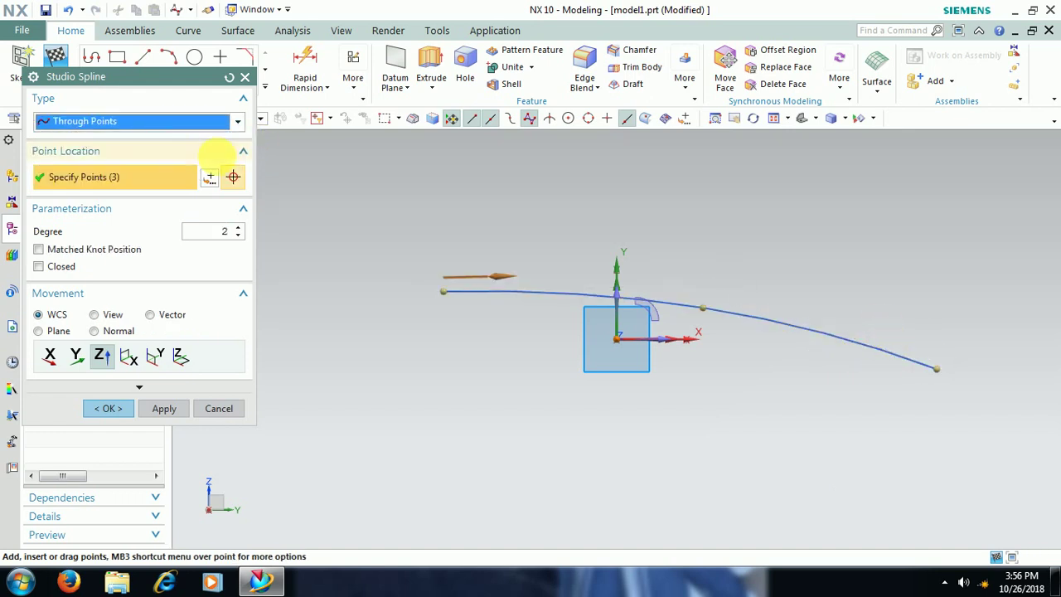
click(219, 407)
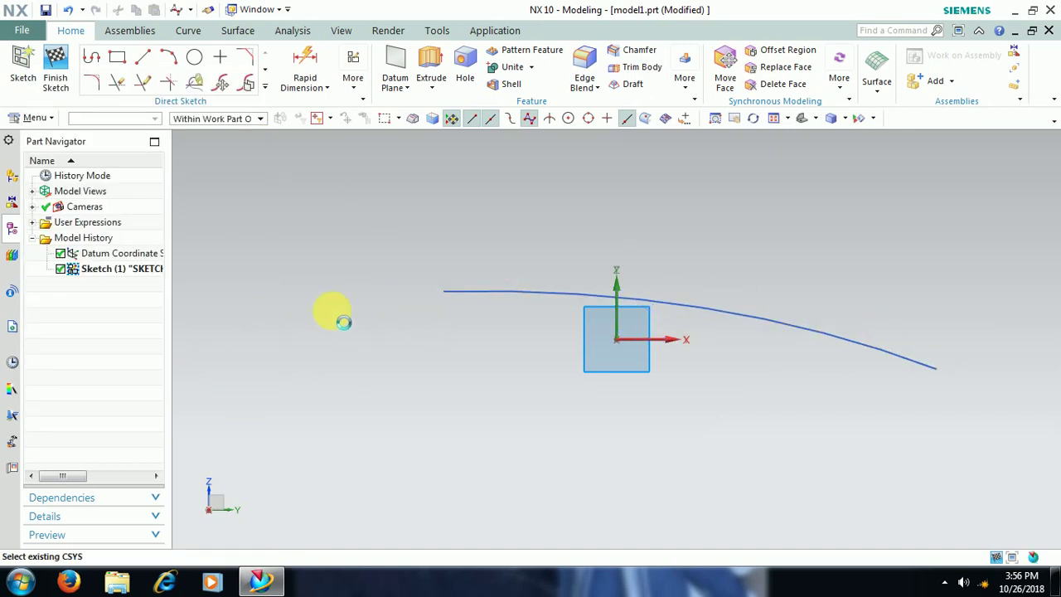
Step: Draw a Through Points studio spline with five points forming a wave
key(F4)
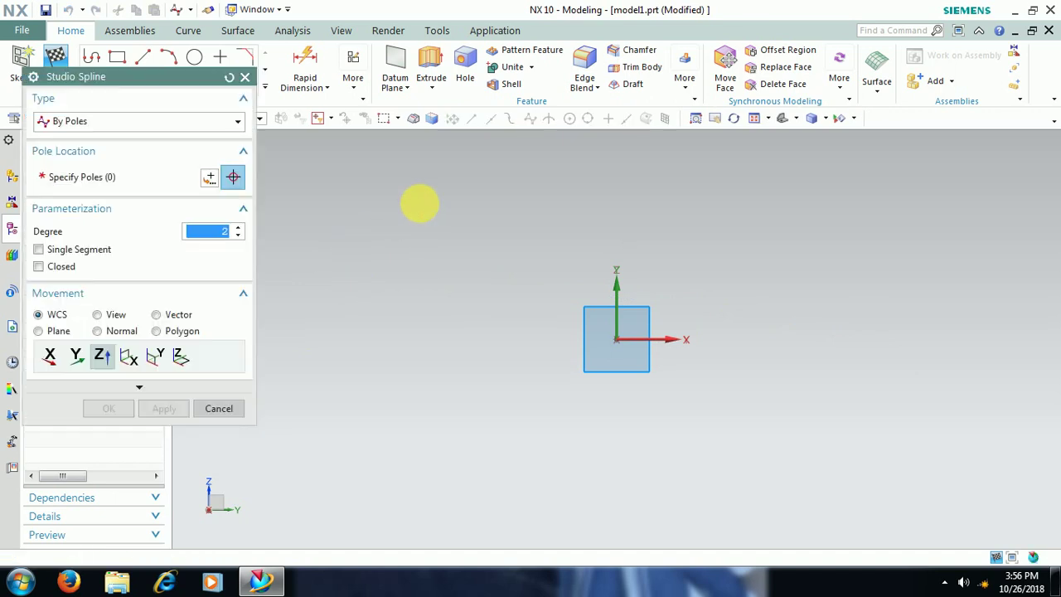
click(176, 123)
click(170, 138)
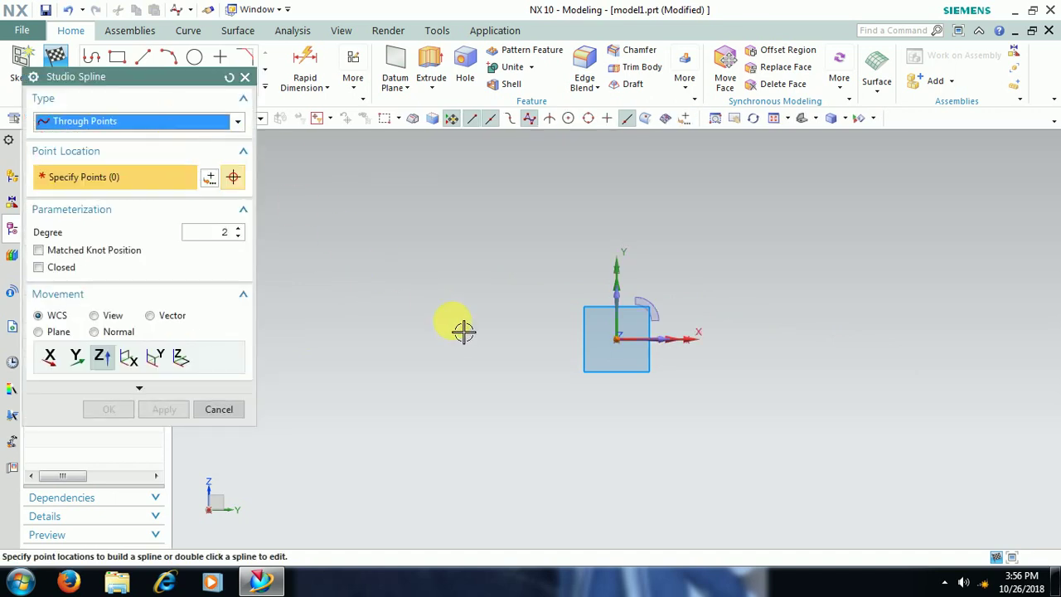
click(437, 313)
click(559, 276)
click(733, 312)
click(844, 335)
click(1012, 299)
click(125, 400)
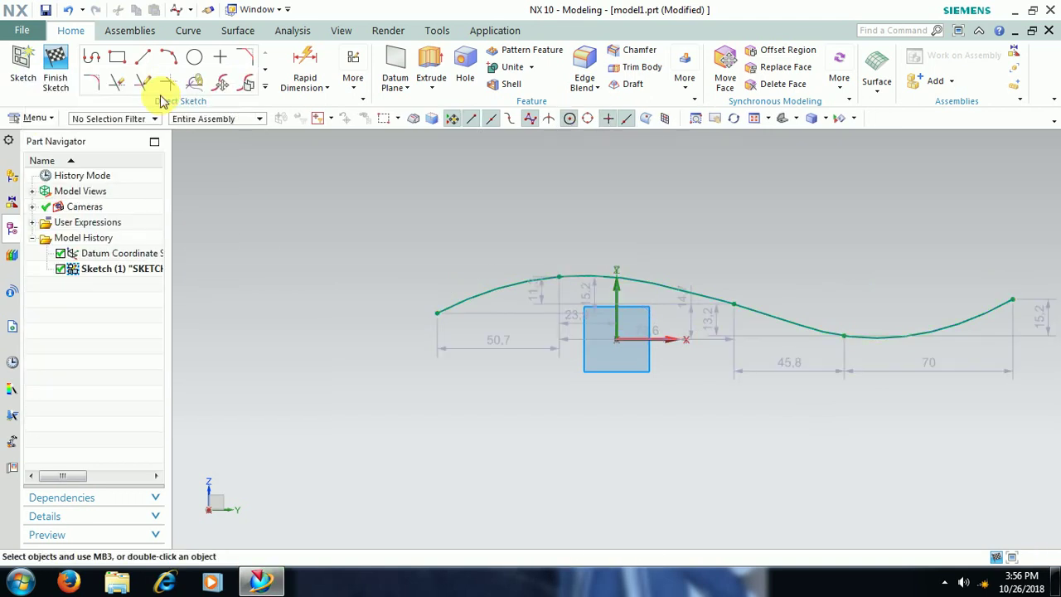
Step: Finish the path sketch and orbit to view the spline in 3D
click(58, 70)
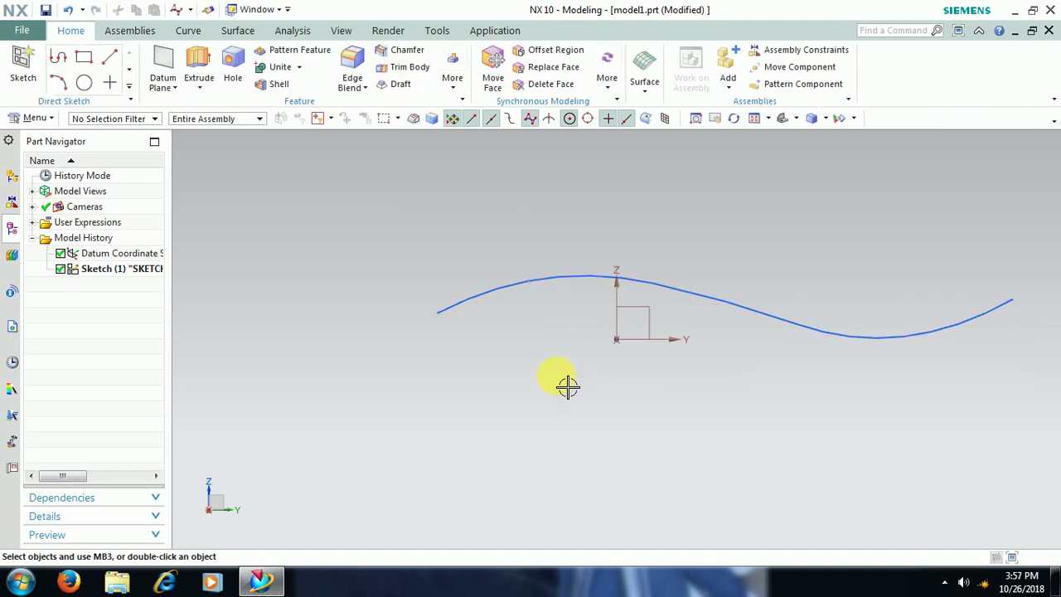
middle_drag(567, 387, 617, 401)
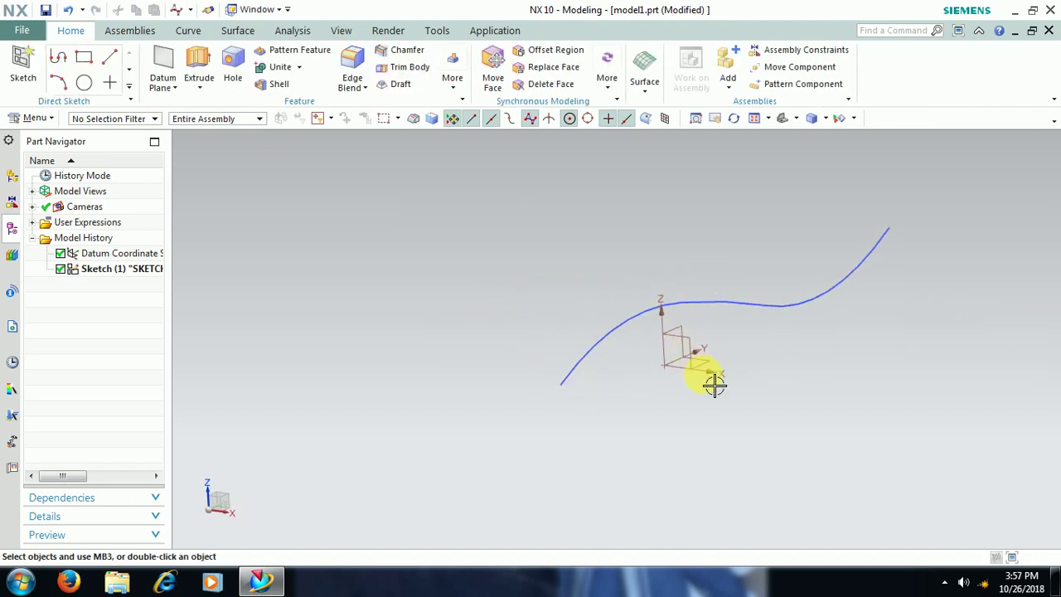
middle_drag(715, 383, 611, 414)
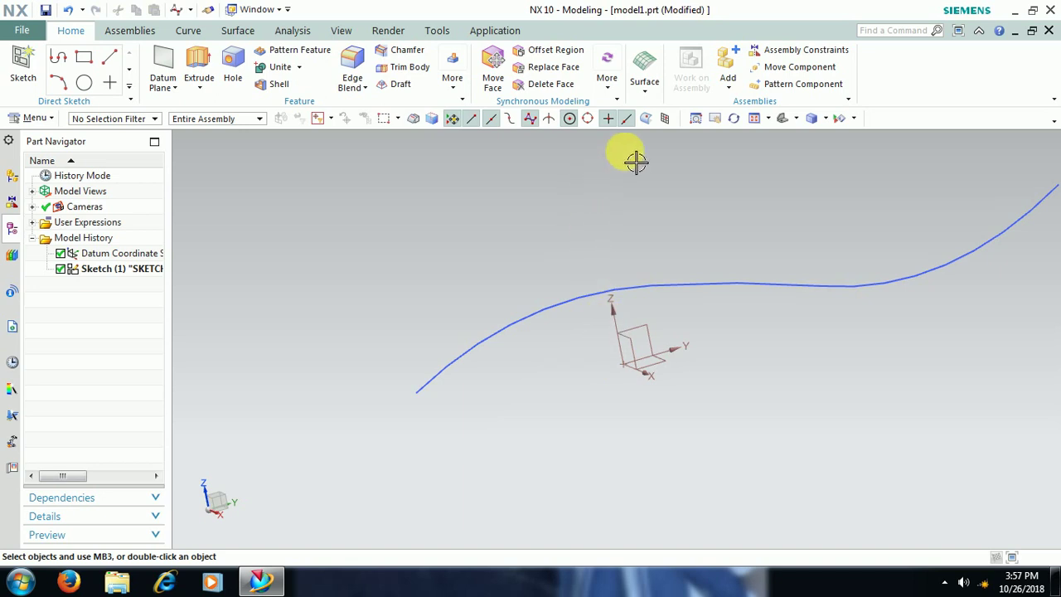
Step: Start Variational Sweep via Menu > Insert > Sweep
click(650, 95)
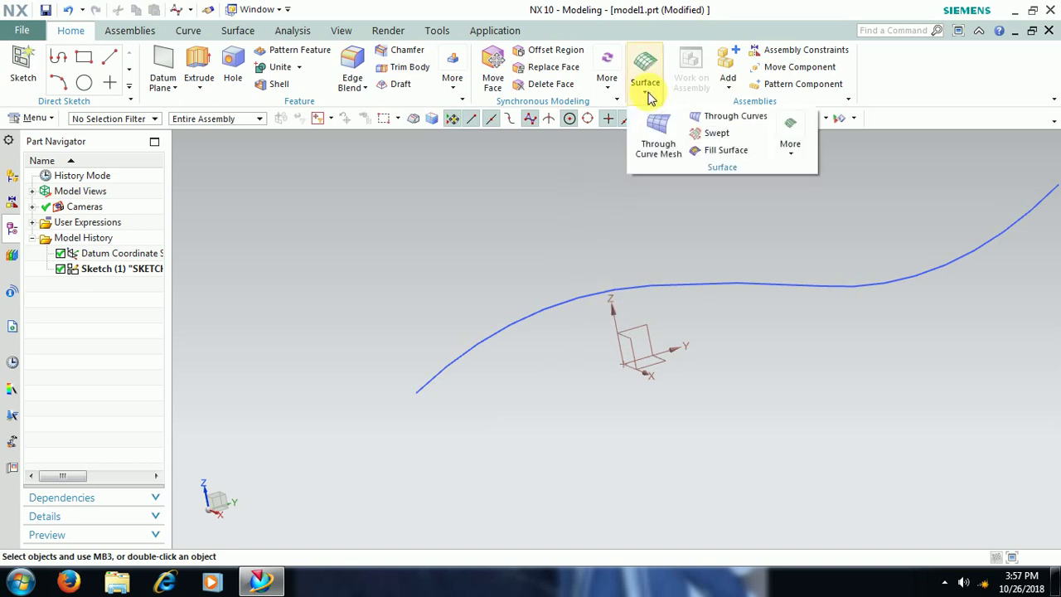
click(795, 156)
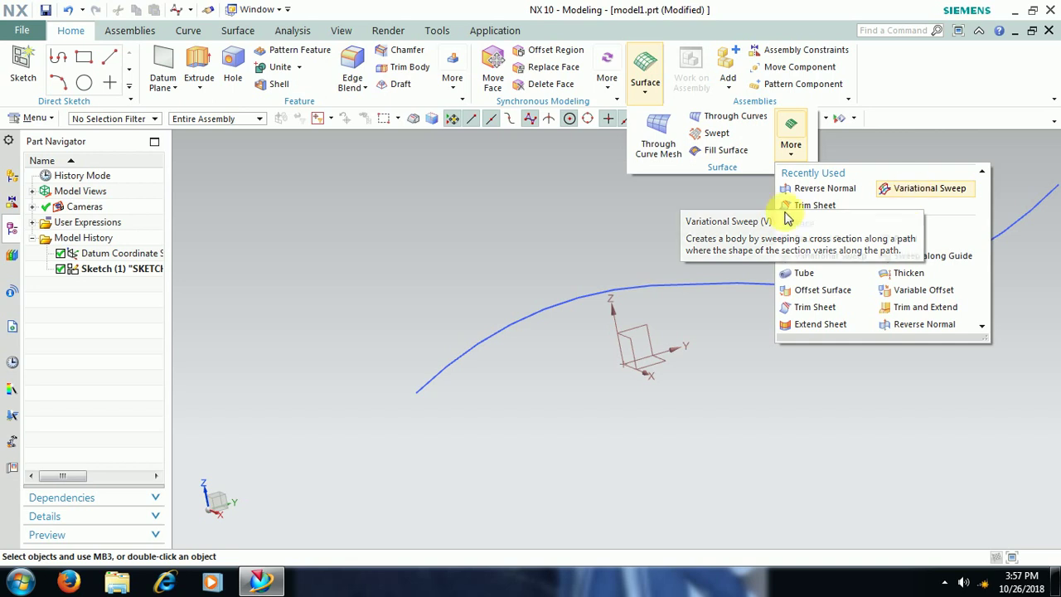
click(35, 119)
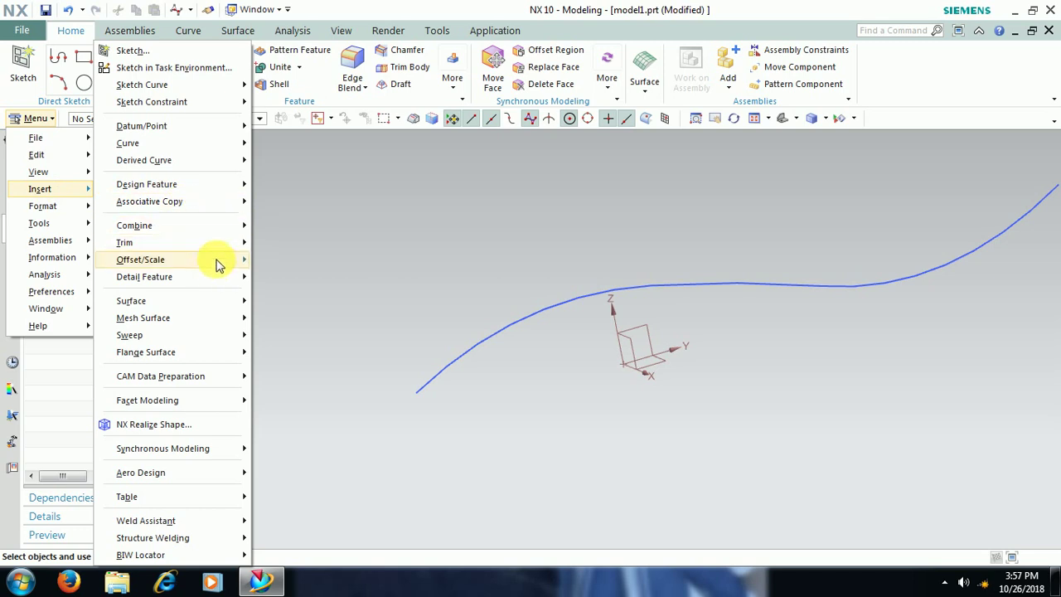
mouse_move(39, 189)
mouse_move(130, 335)
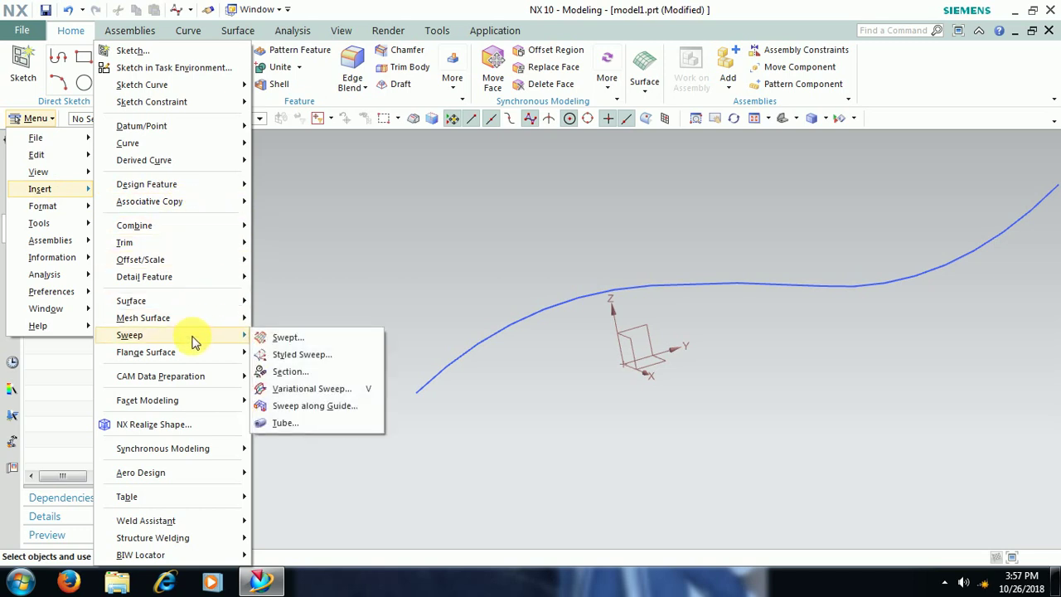
click(300, 397)
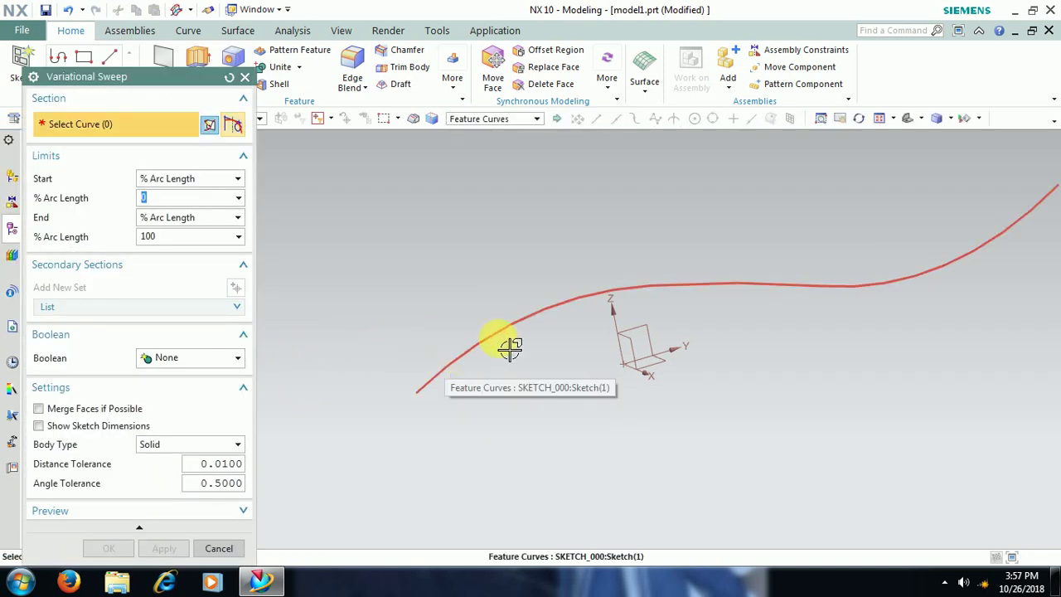
Step: Create a section sketch normal to the spline at 0% arc length
click(691, 285)
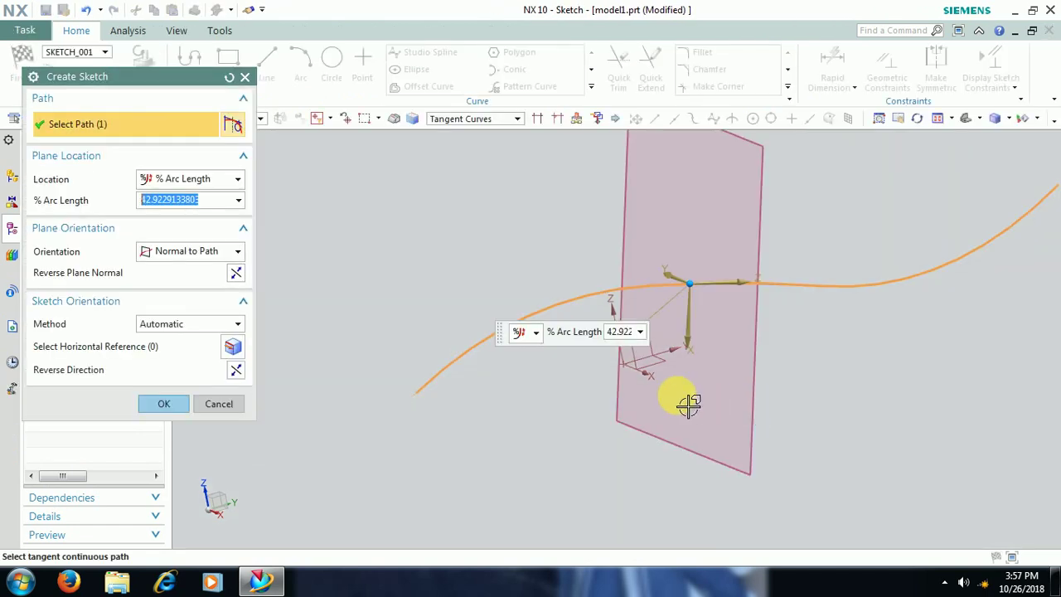
mouse_move(670, 403)
middle_down()
mouse_move(668, 412)
mouse_move(635, 378)
middle_up()
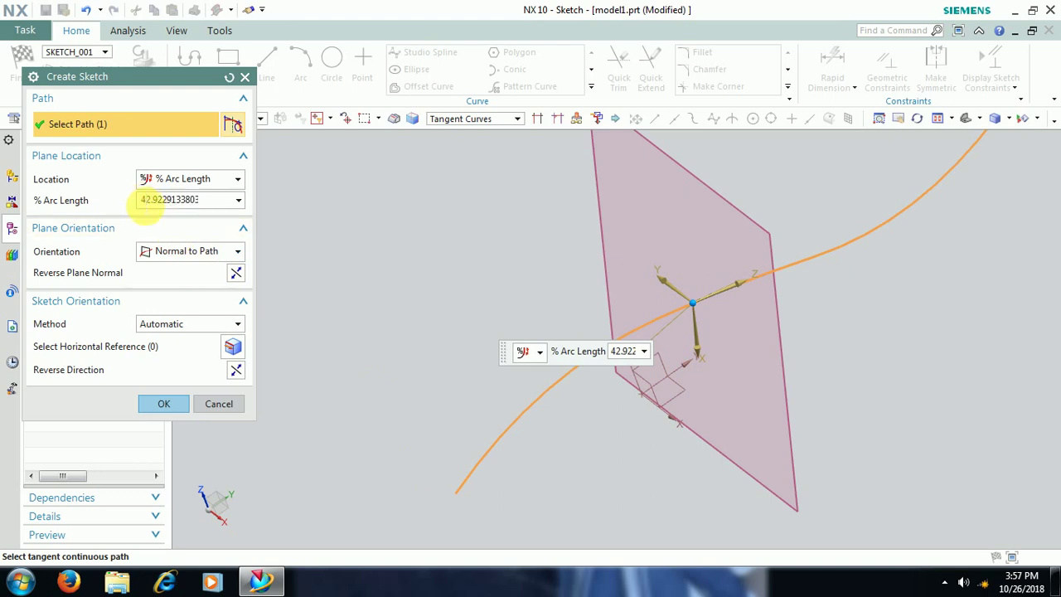
drag(154, 203, 348, 203)
text(0)
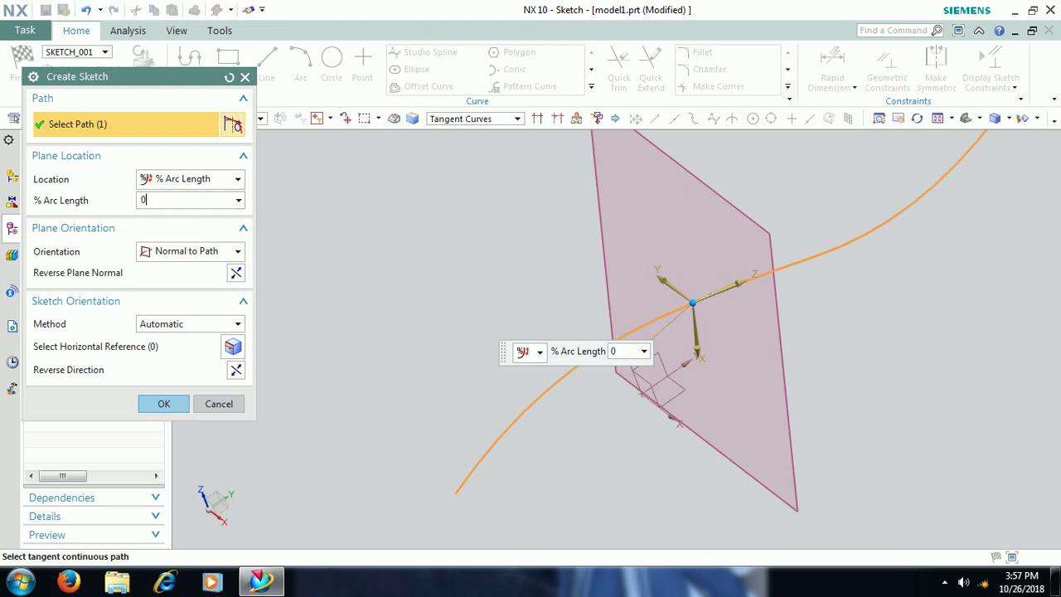
key(Return)
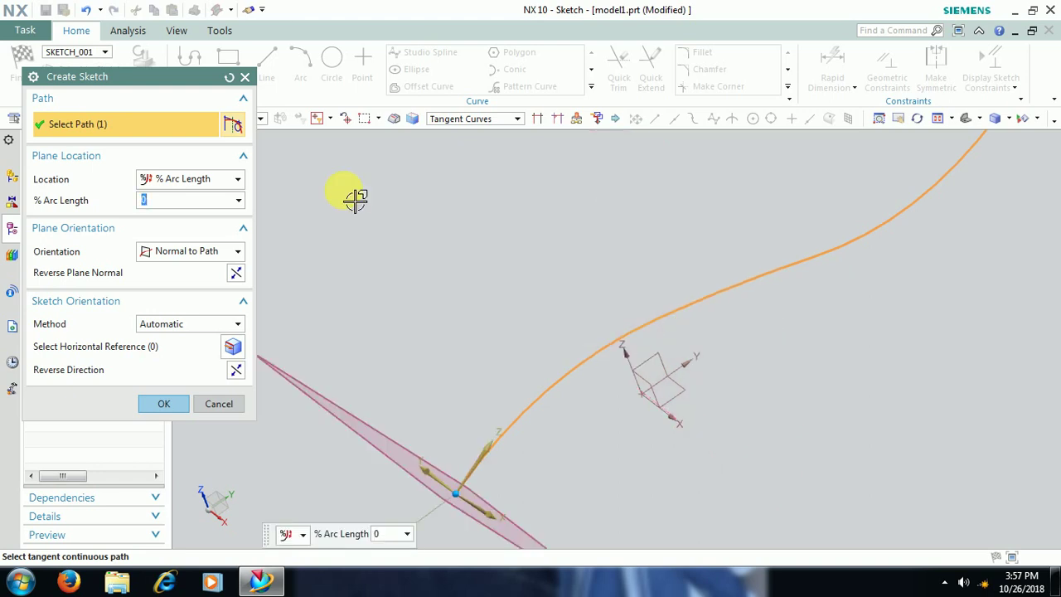
click(170, 405)
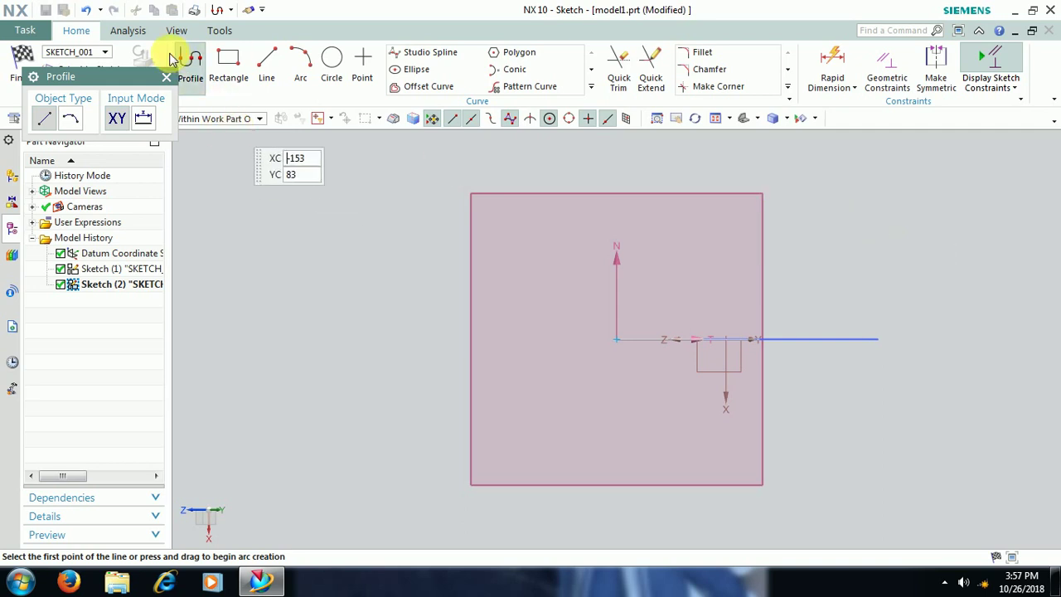
Step: Draw an S-shaped studio spline profile and finish the section sketch
click(166, 79)
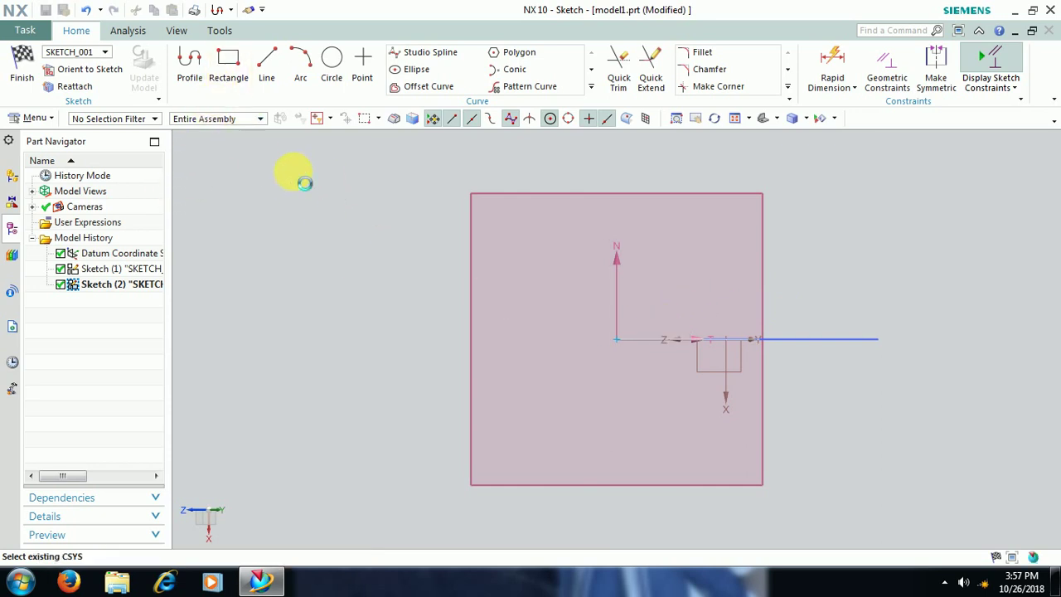
key(s)
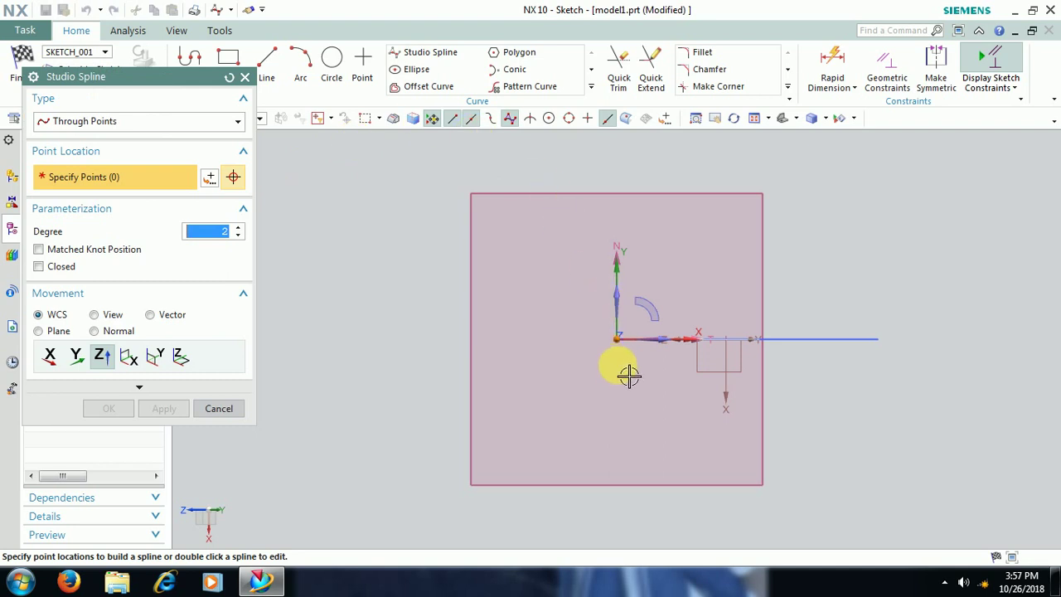
click(626, 369)
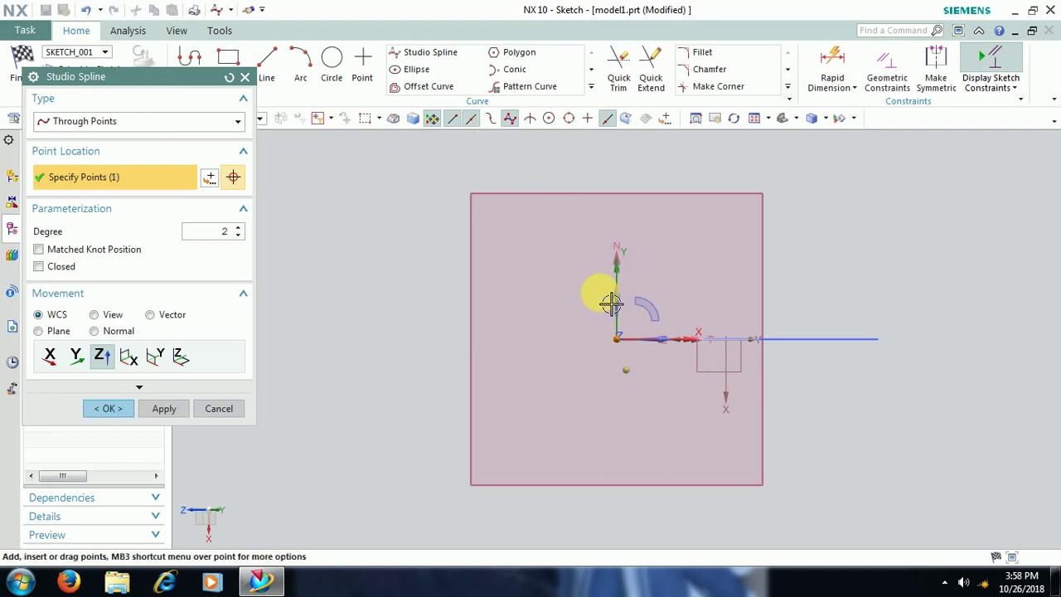
click(649, 215)
click(638, 140)
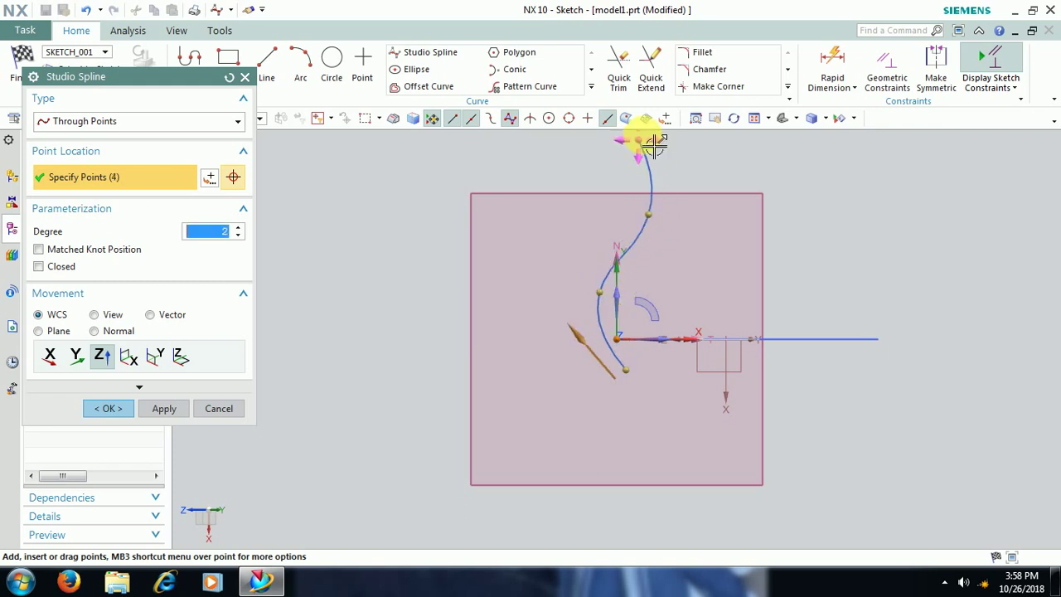
click(107, 408)
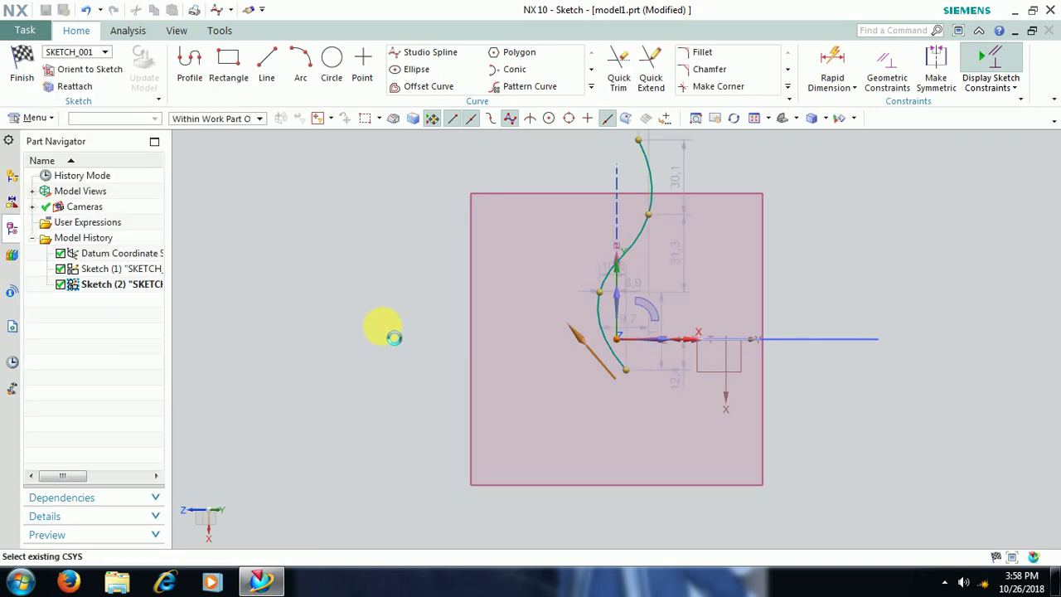
click(22, 56)
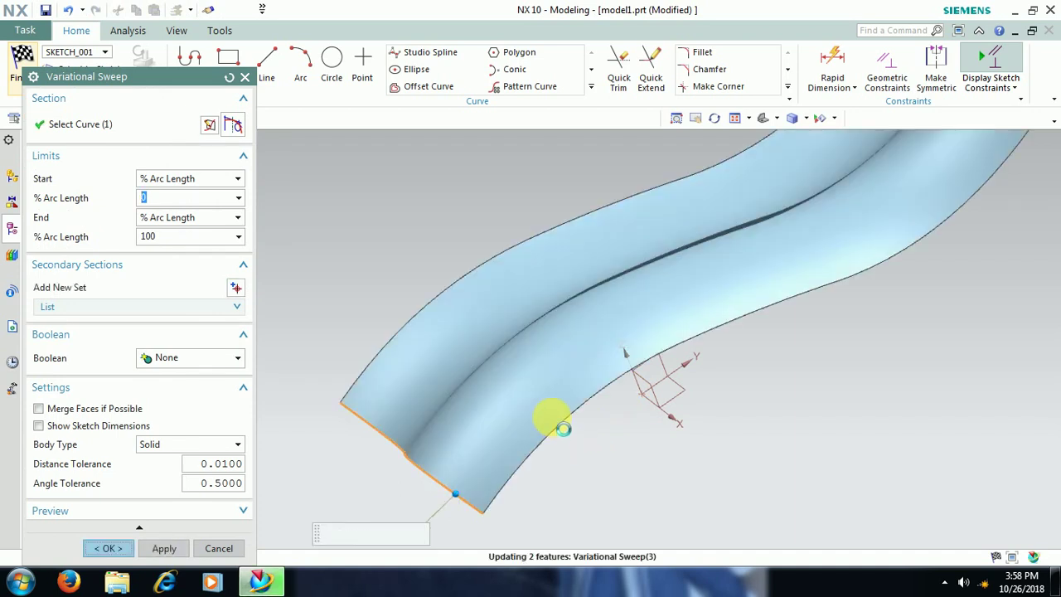
Step: Accept the Variational Sweep and orbit to inspect the wavy solid
middle_click(597, 398)
middle_drag(612, 421, 670, 407)
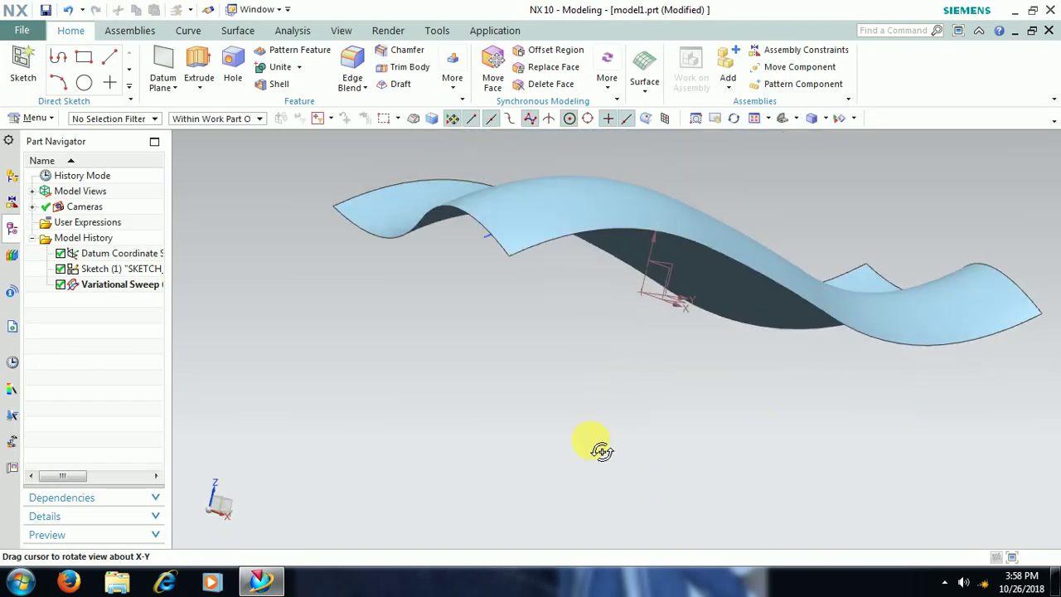
mouse_move(917, 378)
middle_down()
mouse_move(942, 344)
mouse_move(936, 362)
mouse_move(767, 395)
mouse_move(737, 379)
mouse_move(737, 417)
mouse_move(725, 298)
middle_up()
Step: Reopen the sweep and set its End % Arc Length to 50
double_click(715, 272)
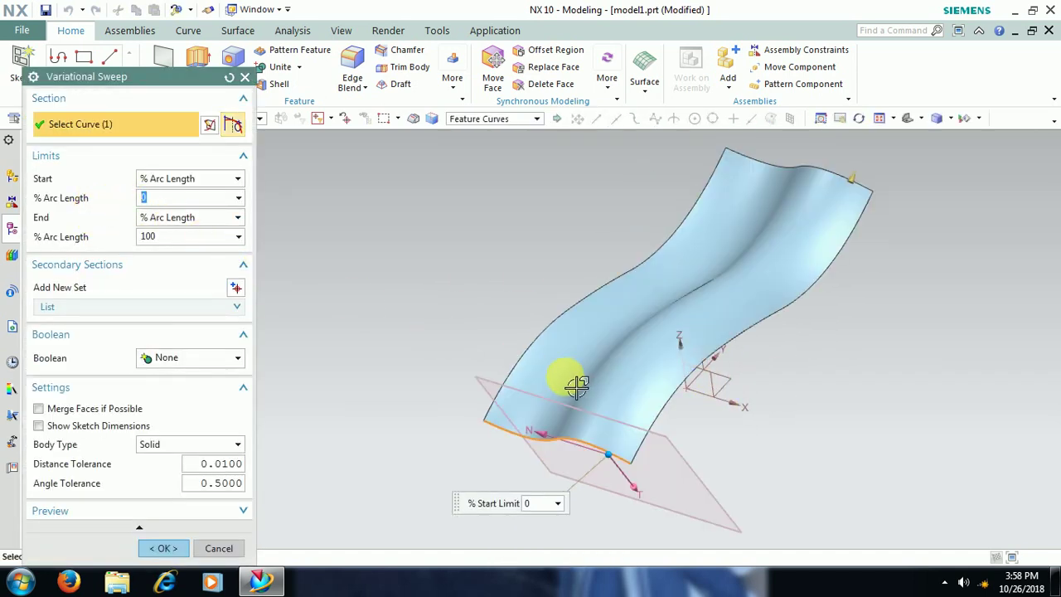
middle_drag(564, 374, 549, 360)
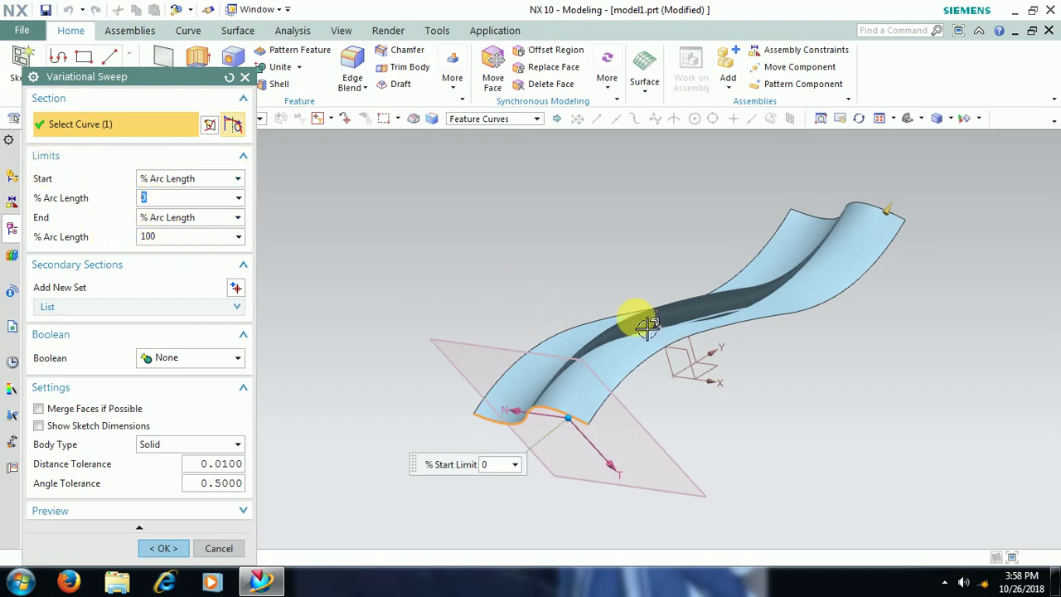
mouse_move(782, 313)
middle_down()
mouse_move(845, 354)
mouse_move(846, 367)
mouse_move(924, 224)
middle_up()
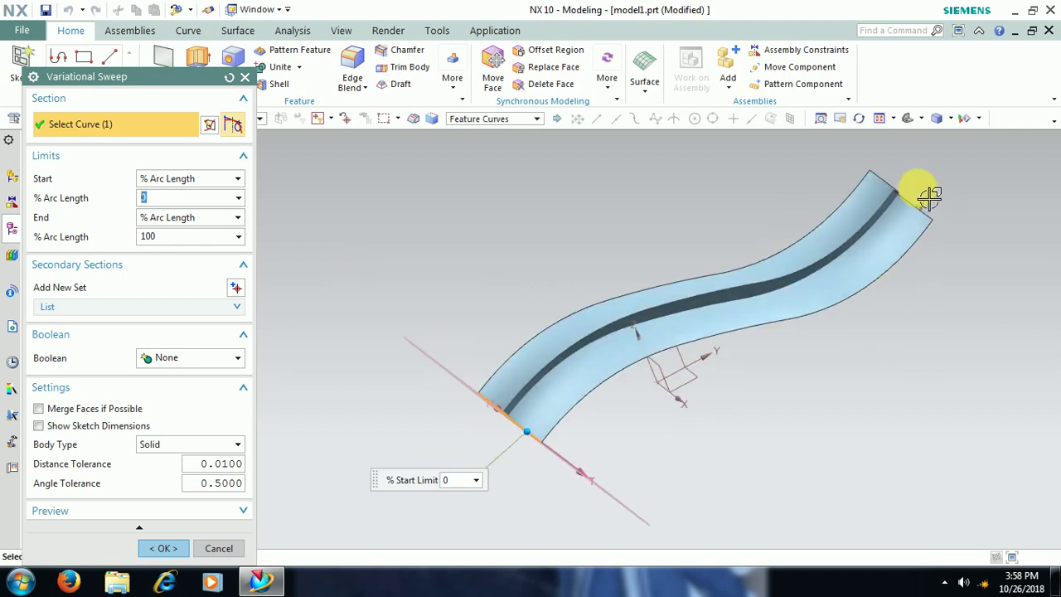
click(190, 236)
text(50)
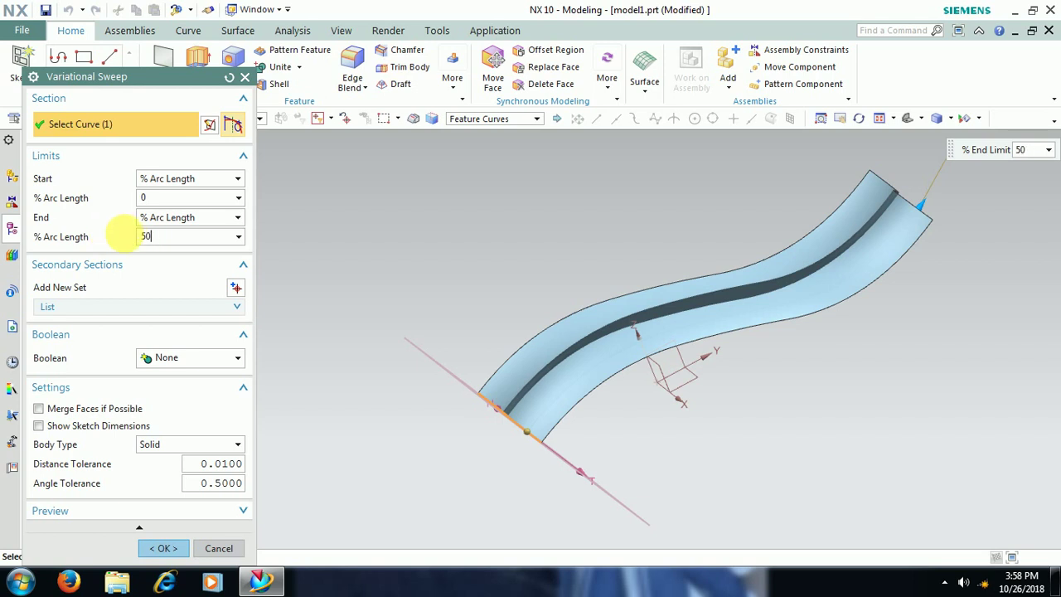
key(Return)
mouse_move(745, 382)
middle_down()
mouse_move(777, 395)
mouse_move(772, 378)
middle_up()
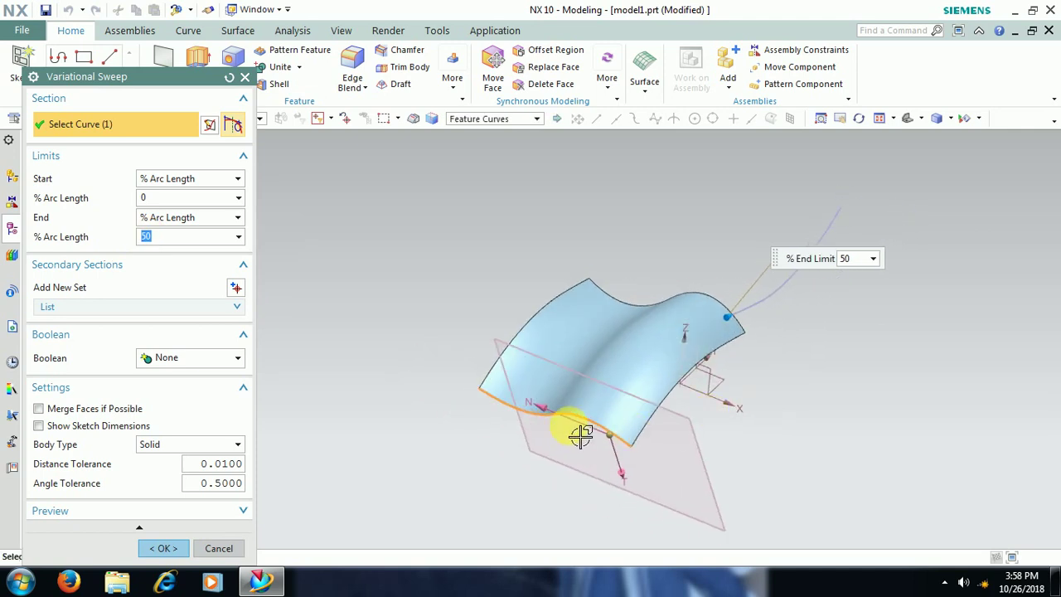
Step: Set Start % Arc Length to 20 and accept the trimmed sweep
click(140, 197)
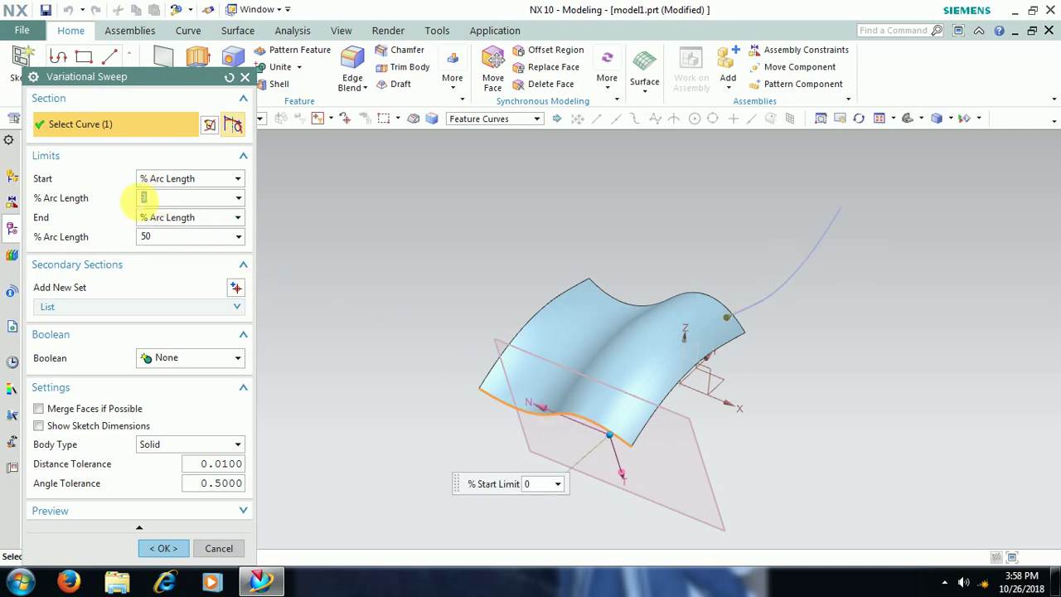
text(2)
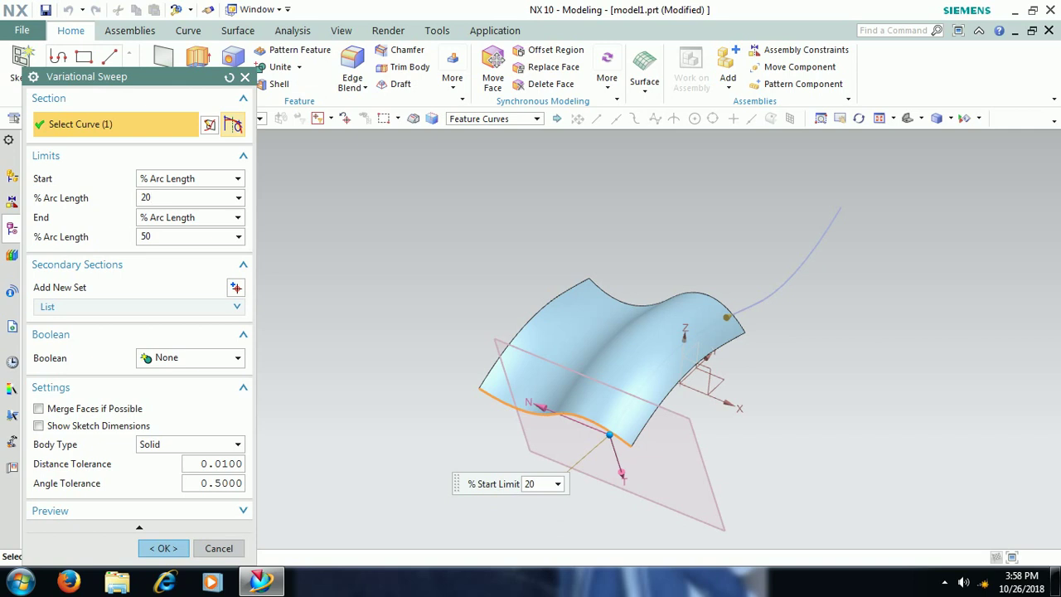
click(103, 197)
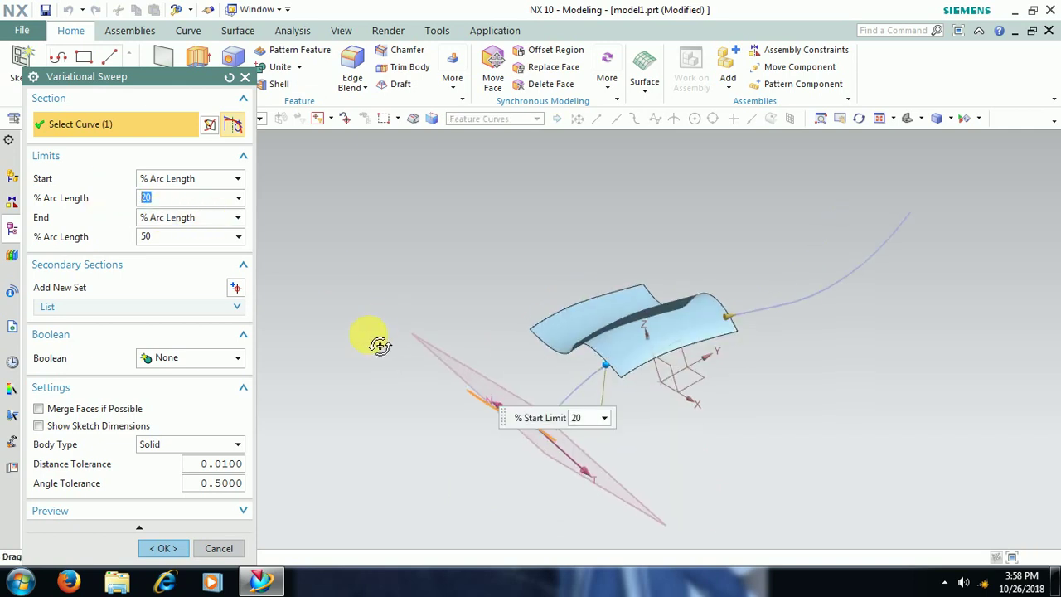
middle_drag(380, 345, 403, 324)
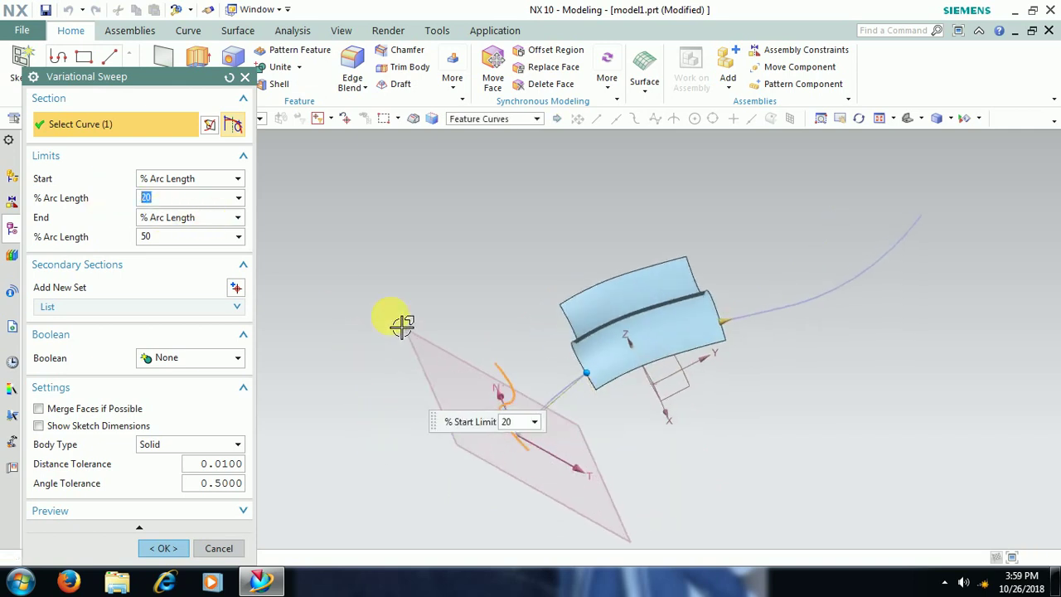
click(163, 548)
mouse_move(540, 355)
middle_down()
mouse_move(559, 287)
mouse_move(586, 313)
mouse_move(559, 308)
mouse_move(545, 315)
mouse_move(550, 328)
mouse_move(523, 274)
mouse_move(557, 301)
mouse_move(511, 289)
mouse_move(510, 338)
mouse_move(569, 343)
mouse_move(564, 373)
mouse_move(644, 303)
middle_up()
Step: Reset the sweep's arc-length limits to 0% start and 100% end
double_click(646, 305)
text(0)
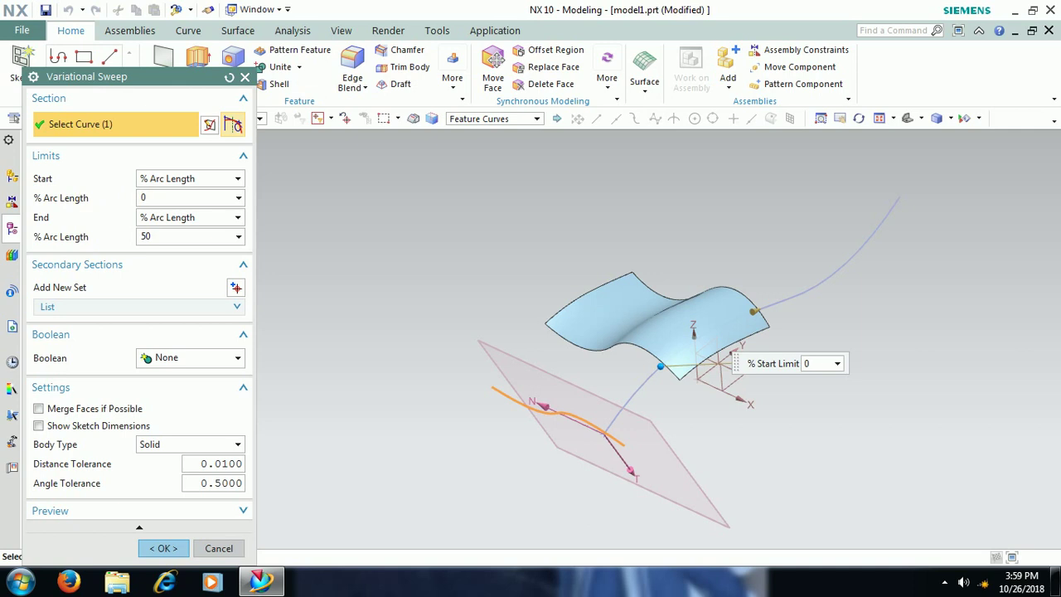
click(157, 237)
text(100)
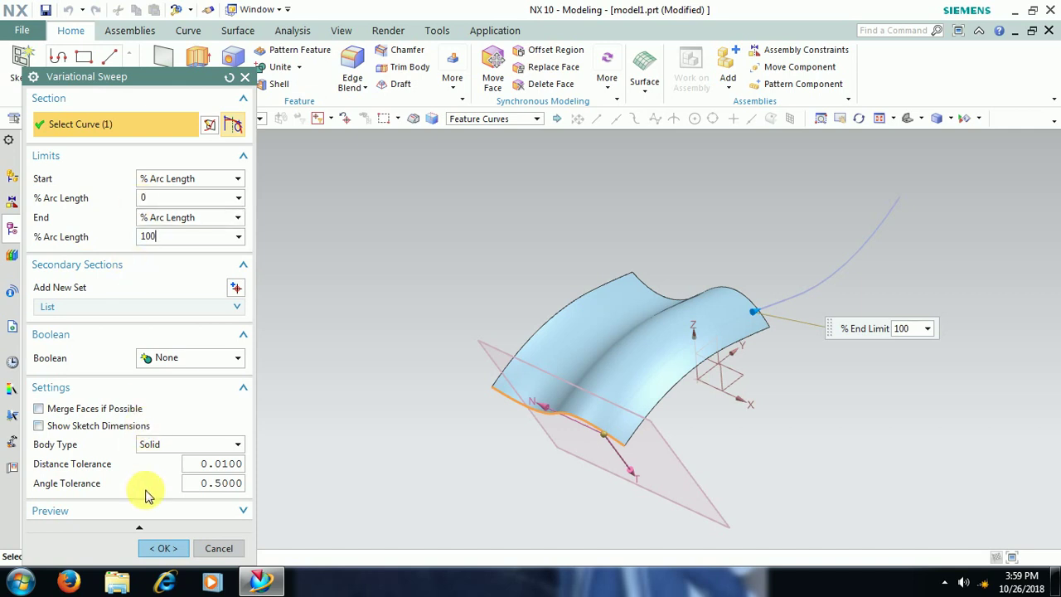
click(164, 552)
mouse_move(569, 384)
middle_down()
mouse_move(564, 338)
mouse_move(552, 398)
mouse_move(555, 386)
mouse_move(660, 452)
mouse_move(676, 425)
middle_up()
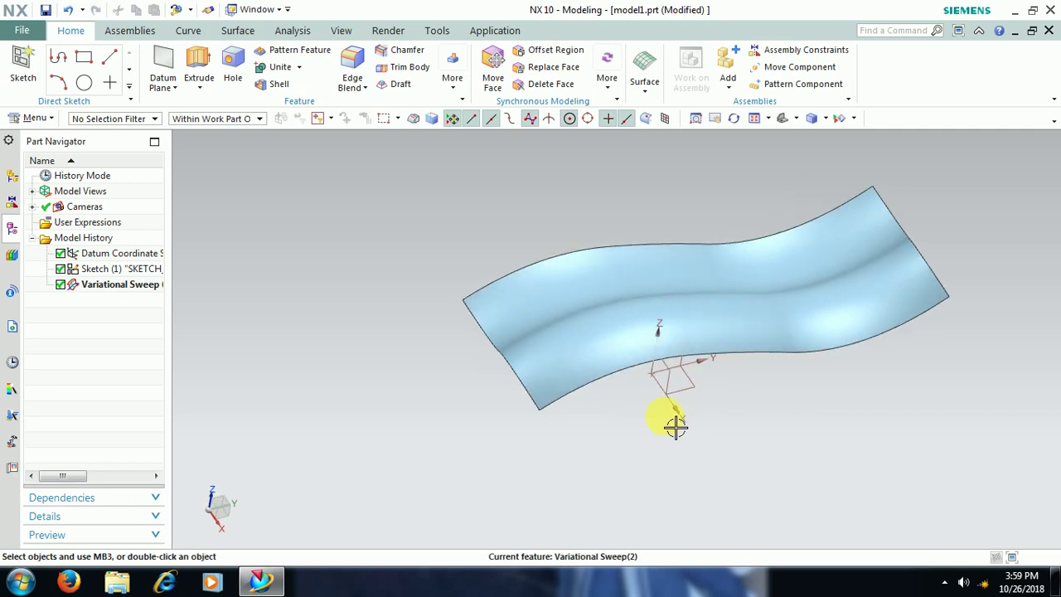